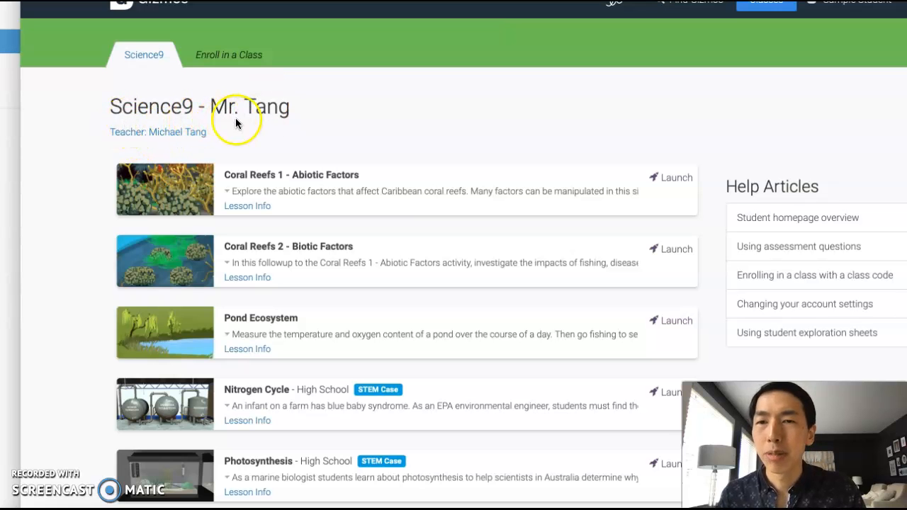
Launch the Coral Reefs 1 - Abiotic Factors simulation from the Science9 class list
scroll(77, 219, "down", 1)
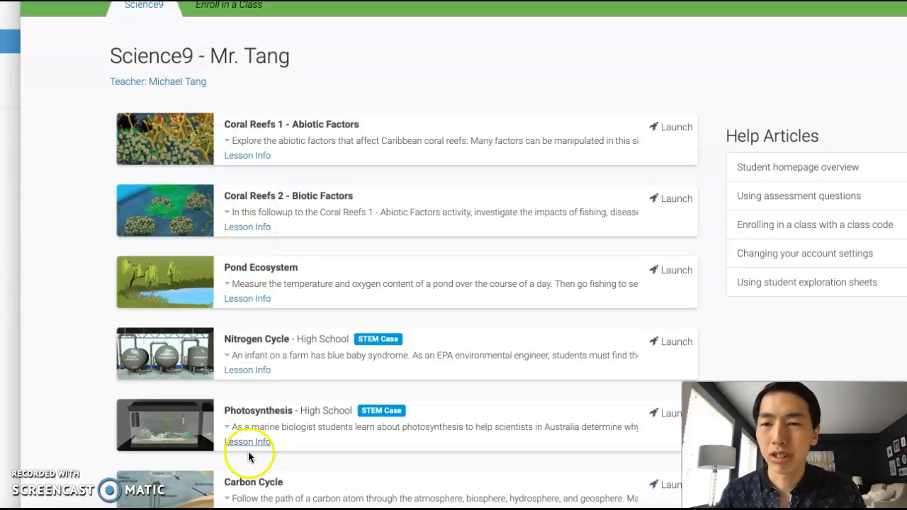
scroll(309, 177, "up", 1)
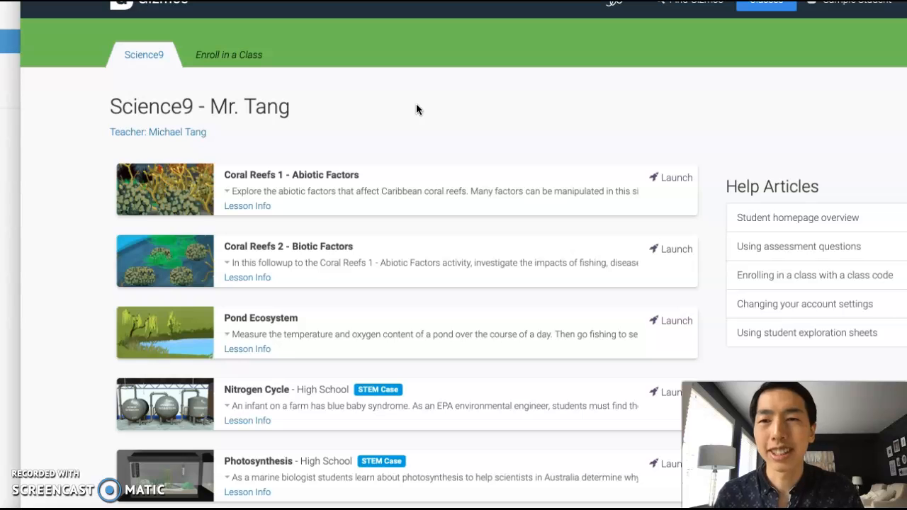
left_click(249, 181)
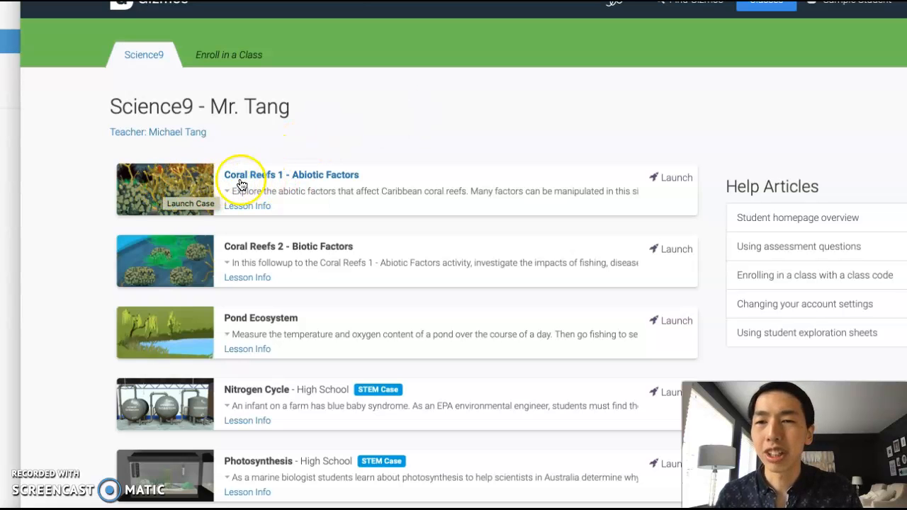
left_click(169, 197)
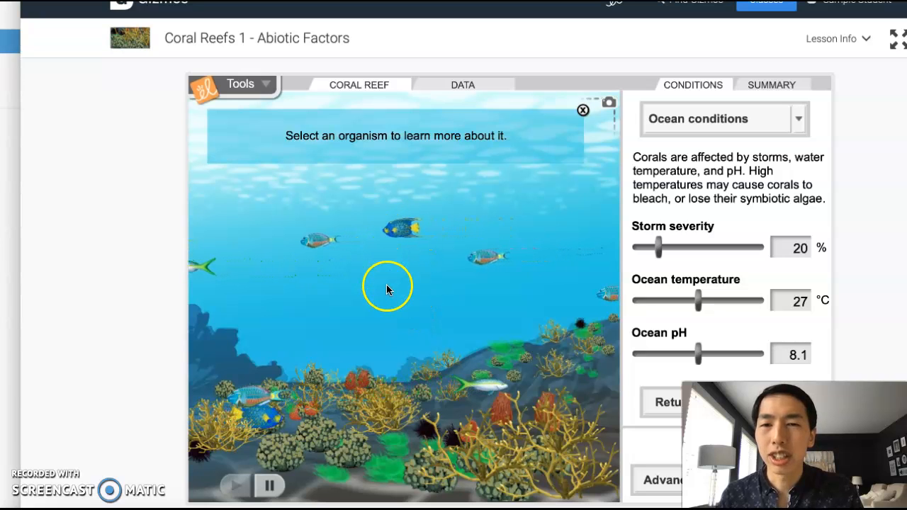
Read the descriptions of the queen angelfish, stoplight parrotfish, algae, sponges and staghorn coral in the reef
left_click(336, 232)
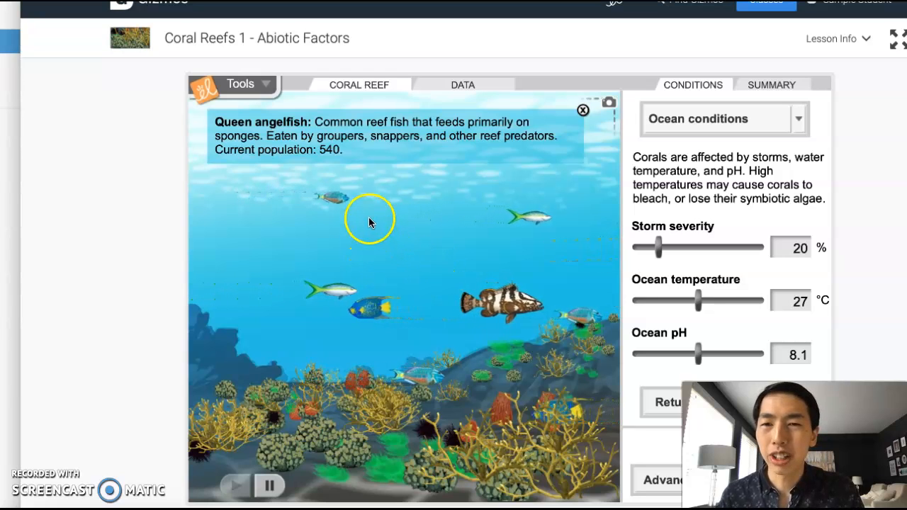
left_click(359, 198)
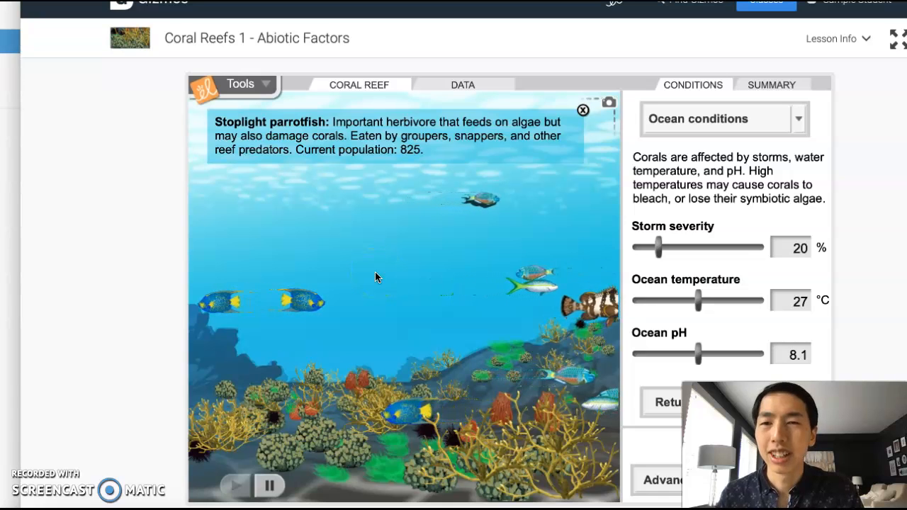
left_click(361, 228)
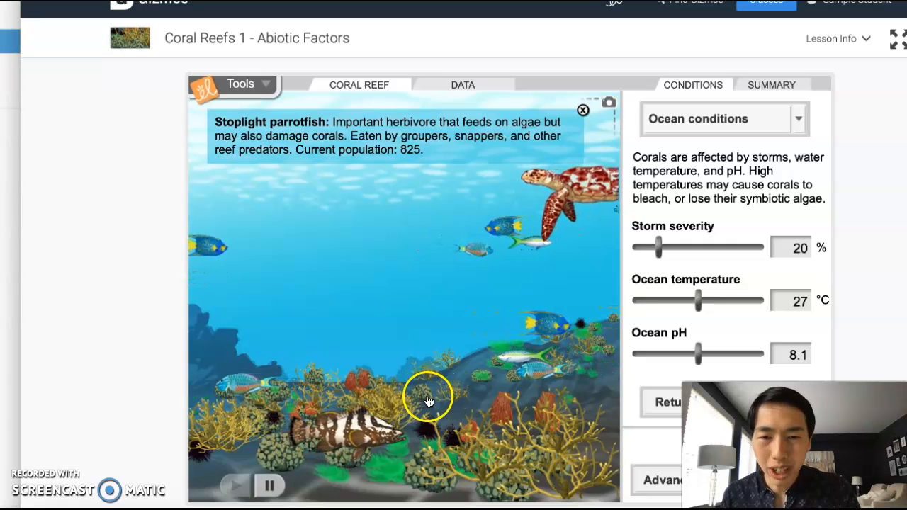
left_click(499, 354)
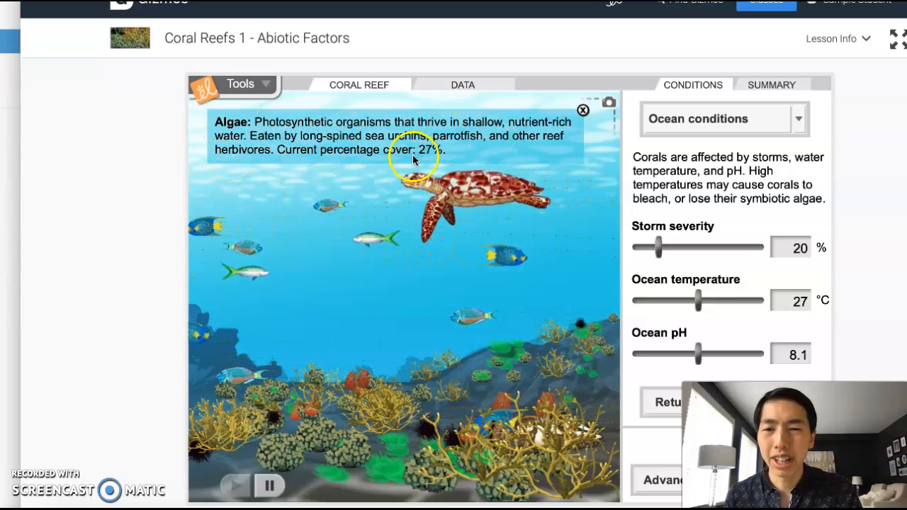
left_click(497, 414)
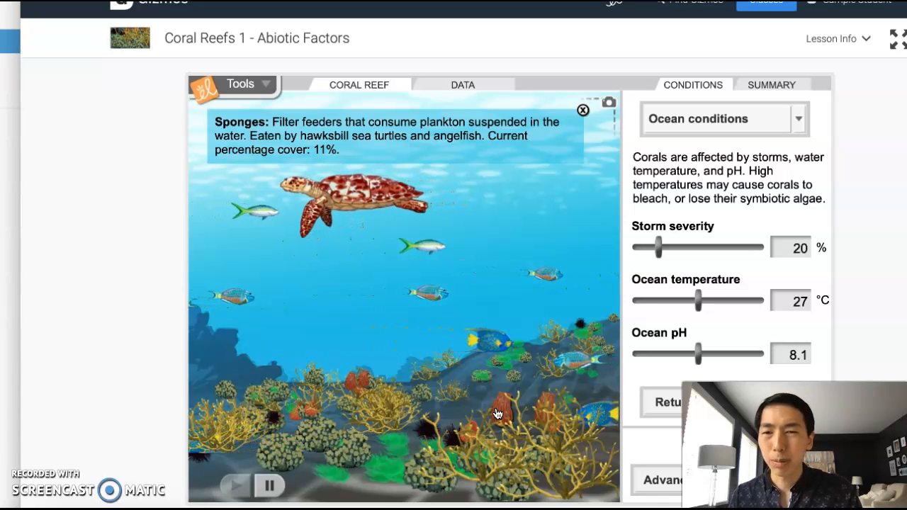
left_click(522, 445)
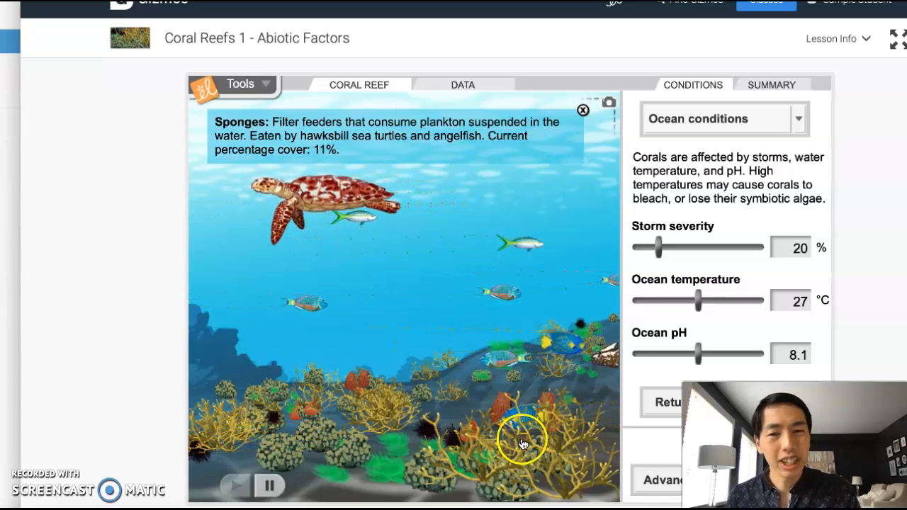
left_click(523, 444)
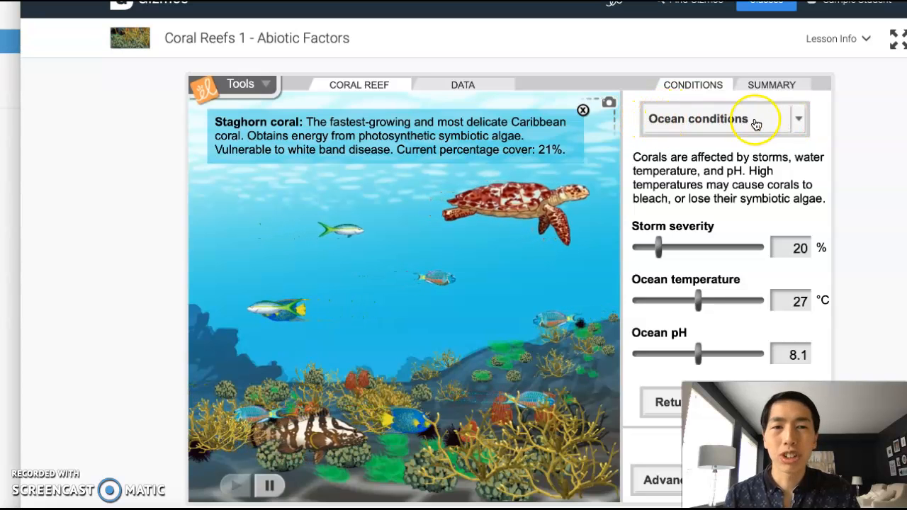
Review the Land use, Fishing, Disease and Invasive species condition settings, and return to Ocean conditions
left_click(798, 122)
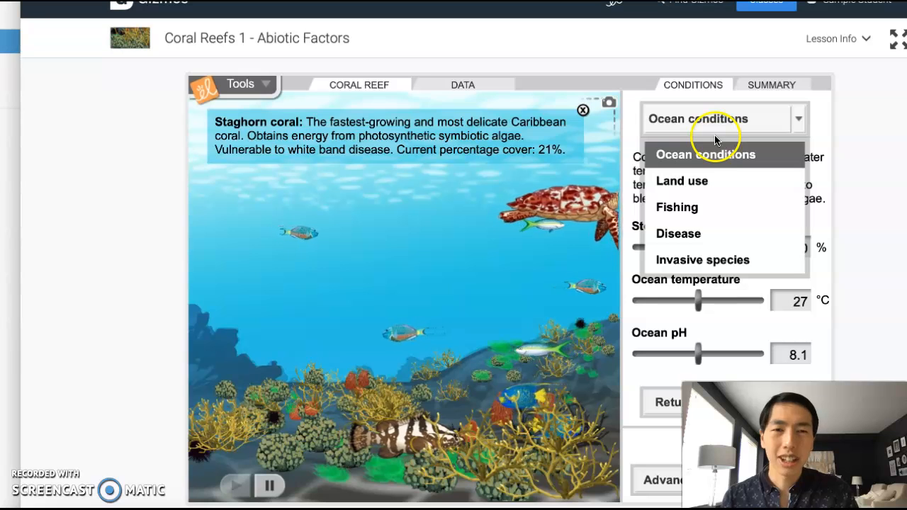
left_click(676, 182)
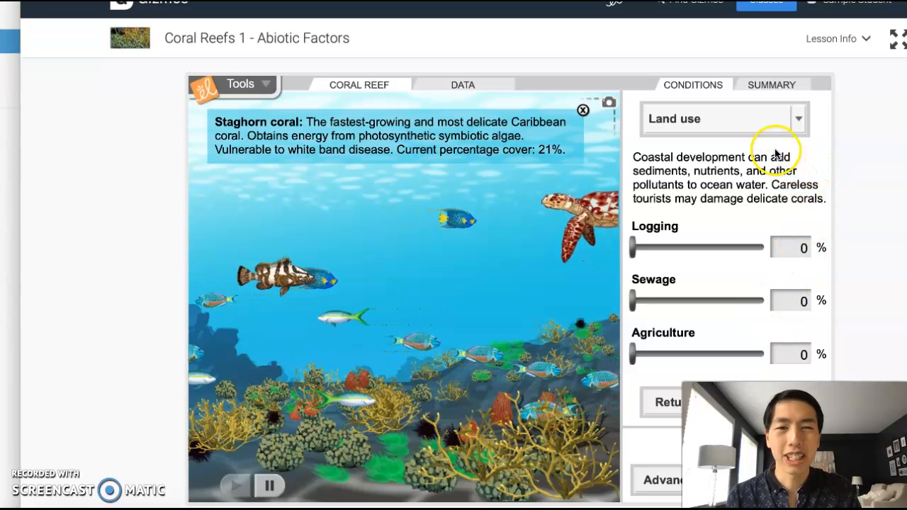
left_click(798, 120)
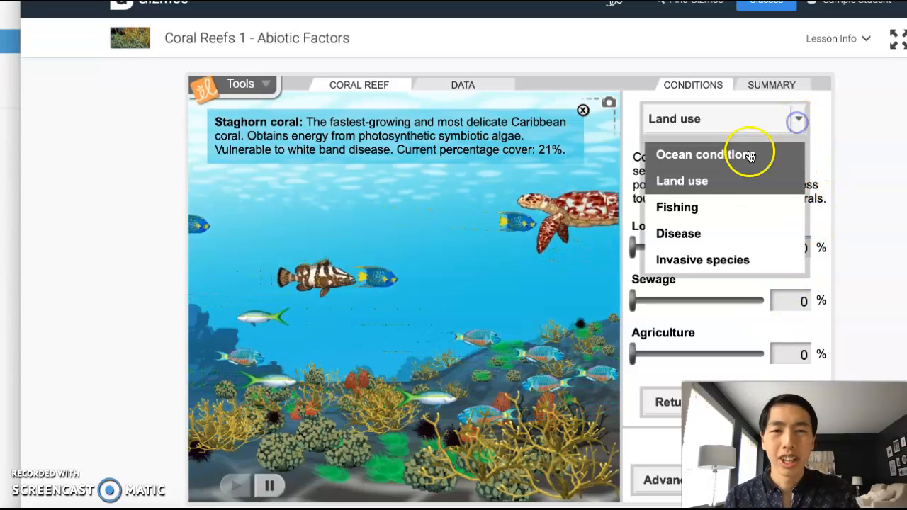
left_click(672, 207)
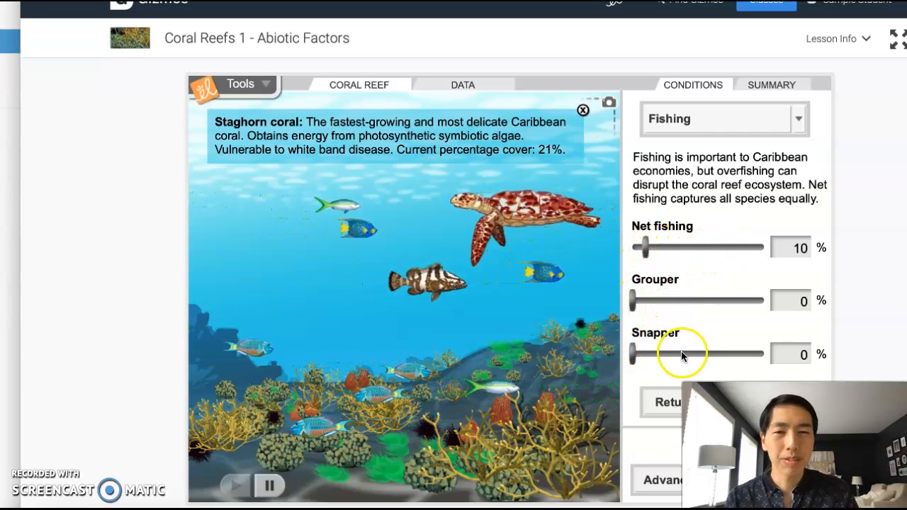
left_click(797, 114)
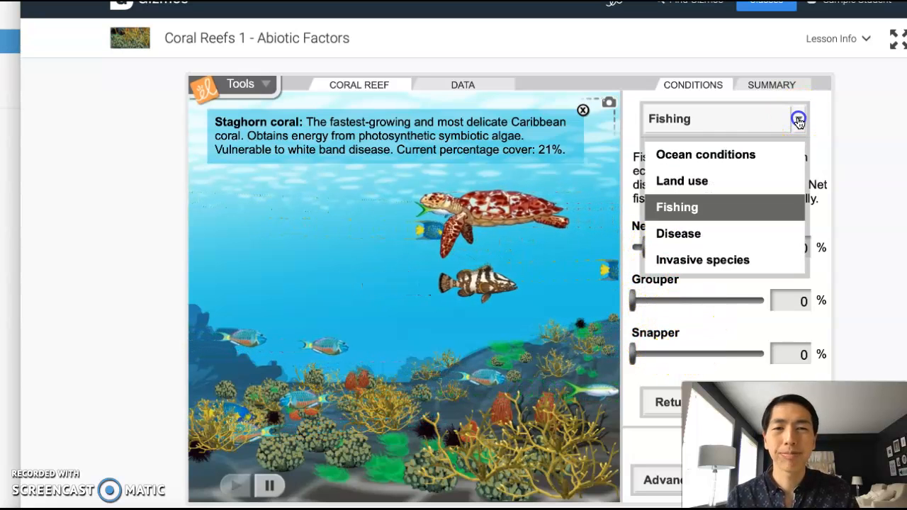
left_click(687, 241)
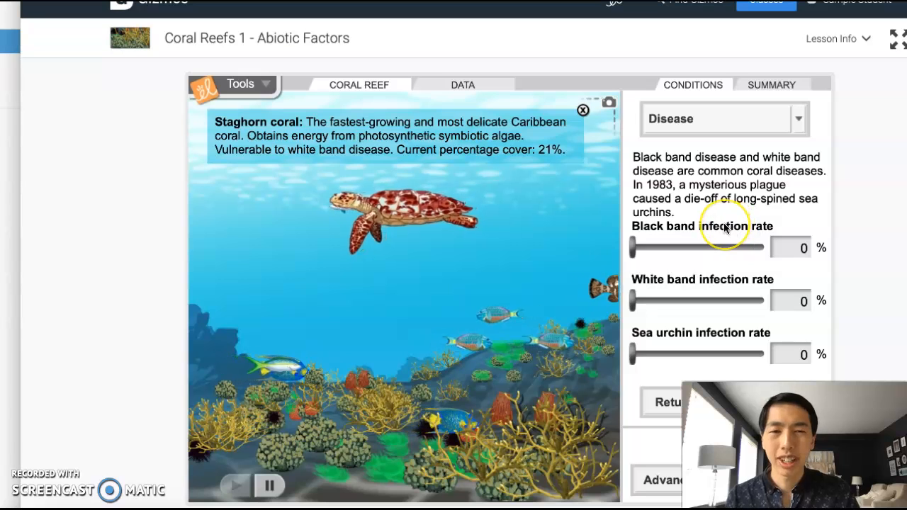
left_click(798, 118)
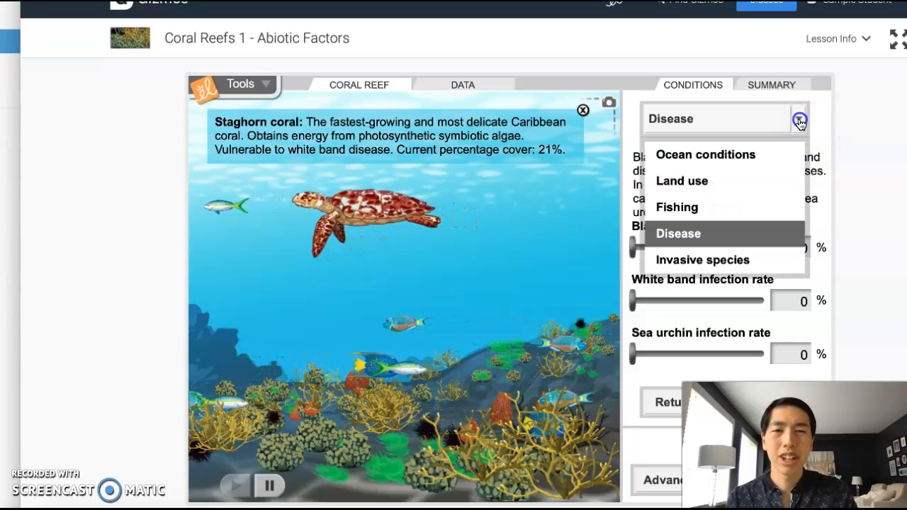
left_click(680, 259)
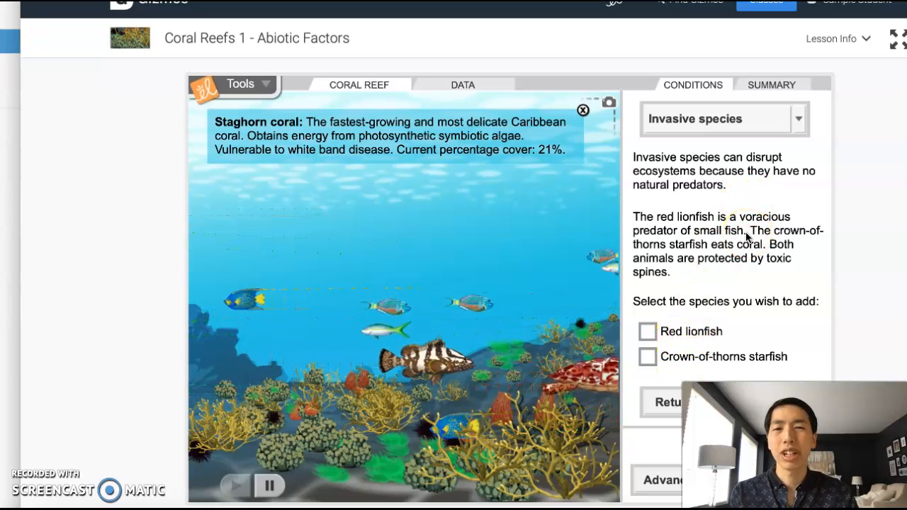
left_click(688, 363)
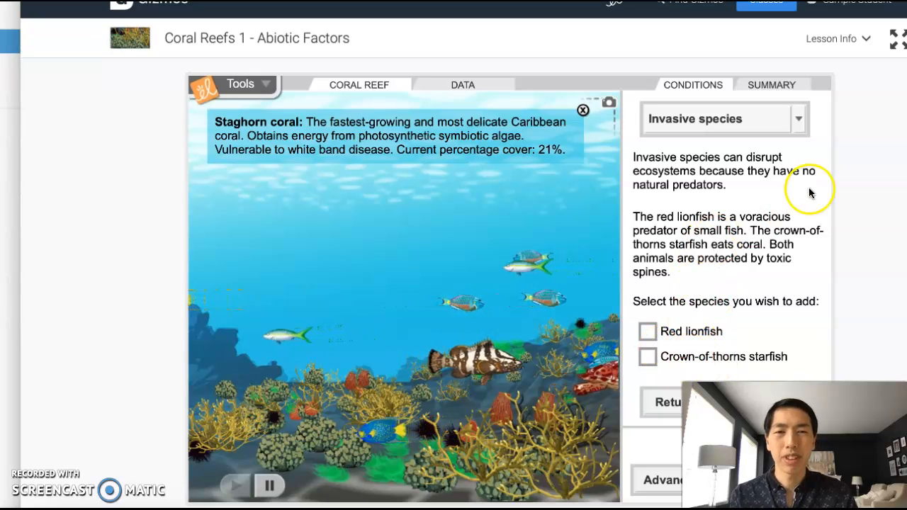
left_click(801, 125)
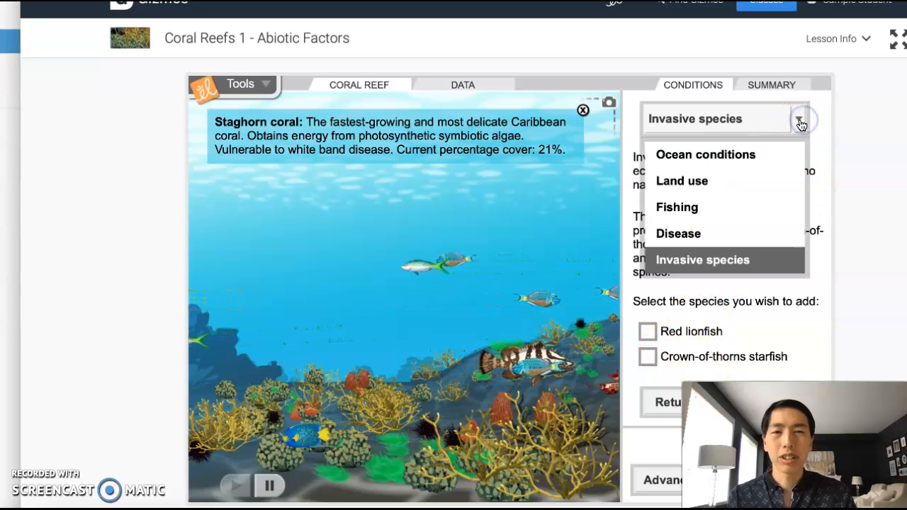
left_click(722, 162)
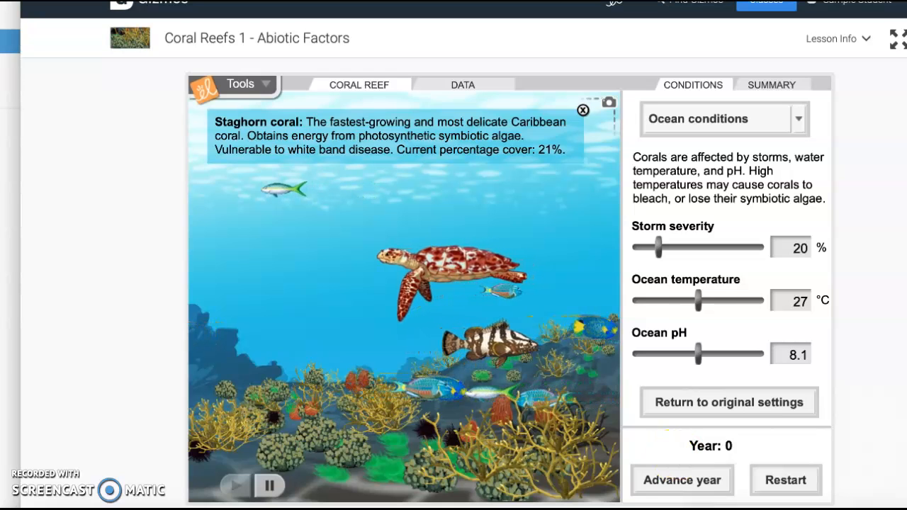
Advance the simulation to year 20 under the original ocean conditions
left_click(668, 481)
left_click(668, 482)
left_click(668, 481)
left_click(668, 481)
left_click(668, 481)
left_click(669, 482)
left_click(668, 481)
left_click(668, 481)
left_click(668, 481)
left_click(668, 481)
left_click(668, 481)
left_click(668, 481)
left_click(668, 481)
left_click(668, 481)
left_click(668, 481)
left_click(668, 481)
left_click(668, 481)
left_click(668, 481)
left_click(667, 481)
left_click(668, 481)
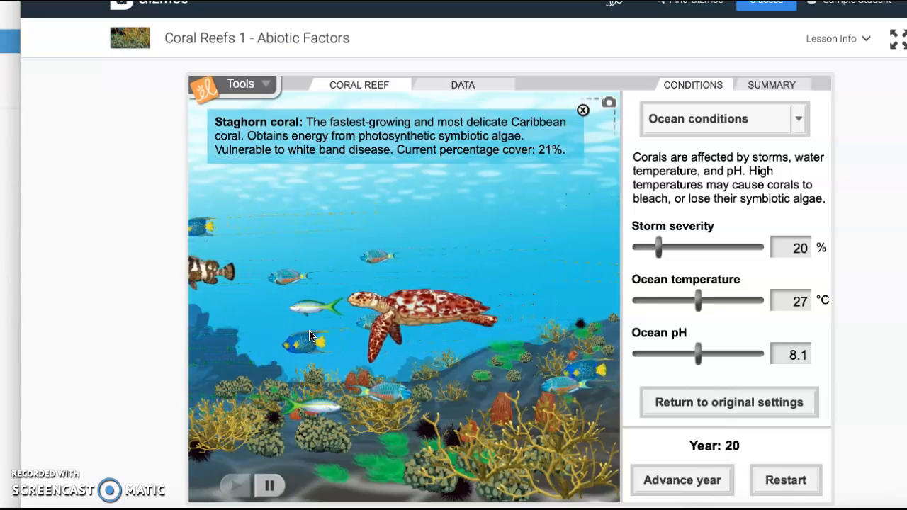
Examine the reef at year 20 and show the population graph of the species over the years
left_click(290, 263)
left_click(501, 352)
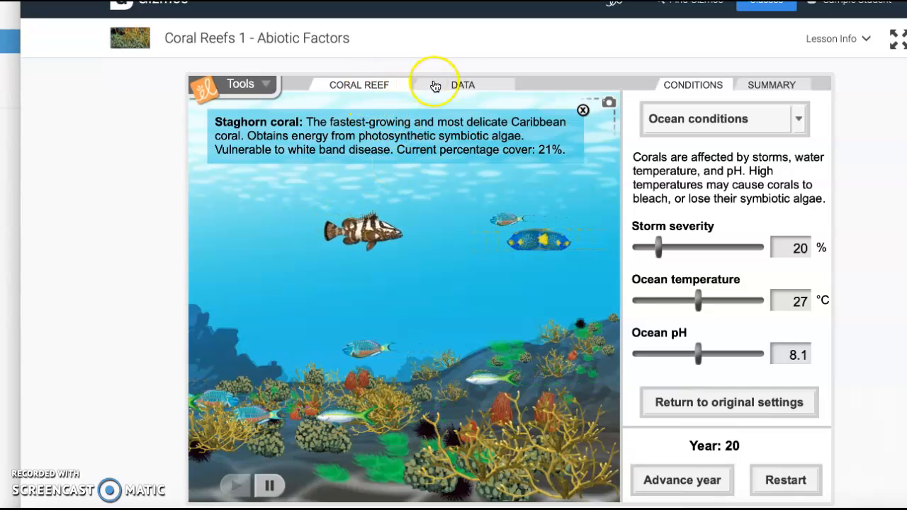
left_click(464, 85)
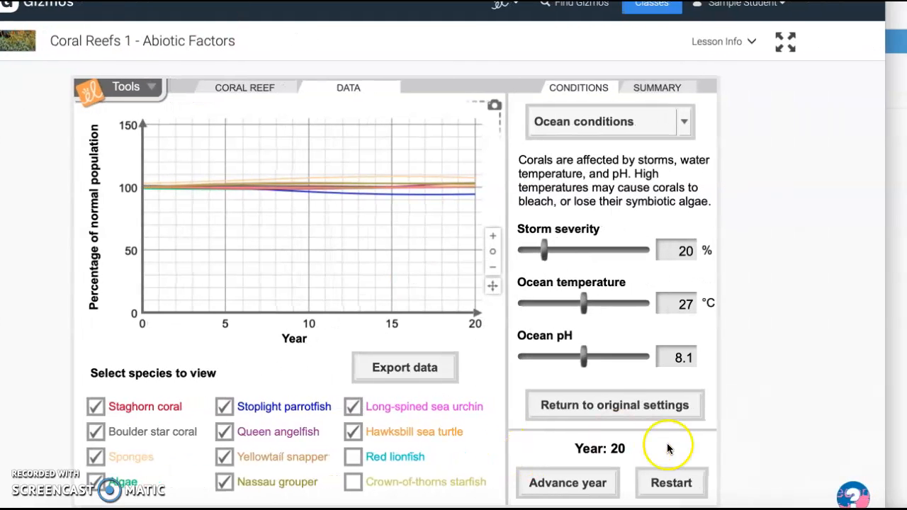
Restart the simulation and, with the coral reef view displayed, set the storm severity to 60%
left_click(668, 488)
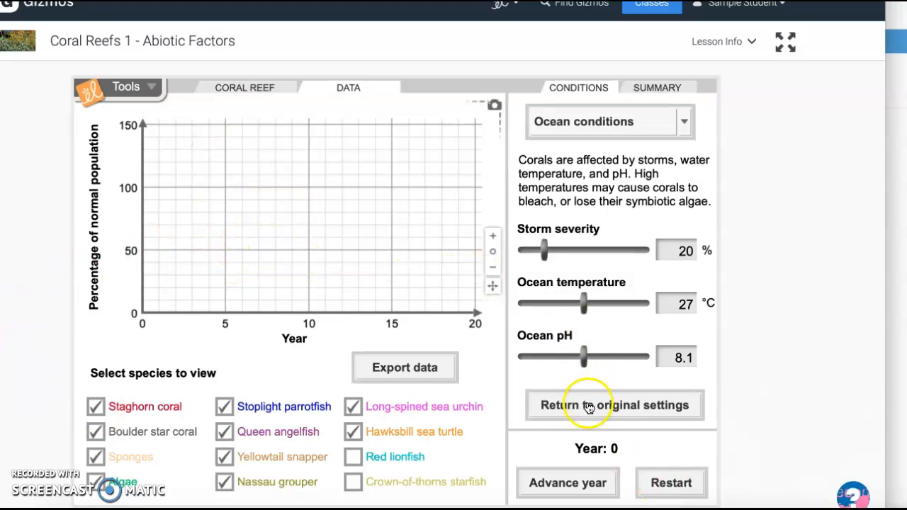
left_click(251, 97)
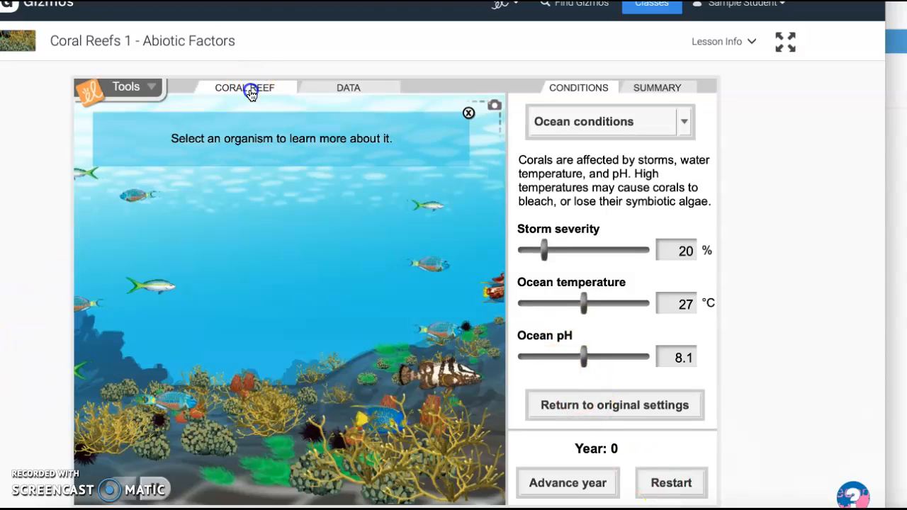
left_click(544, 256)
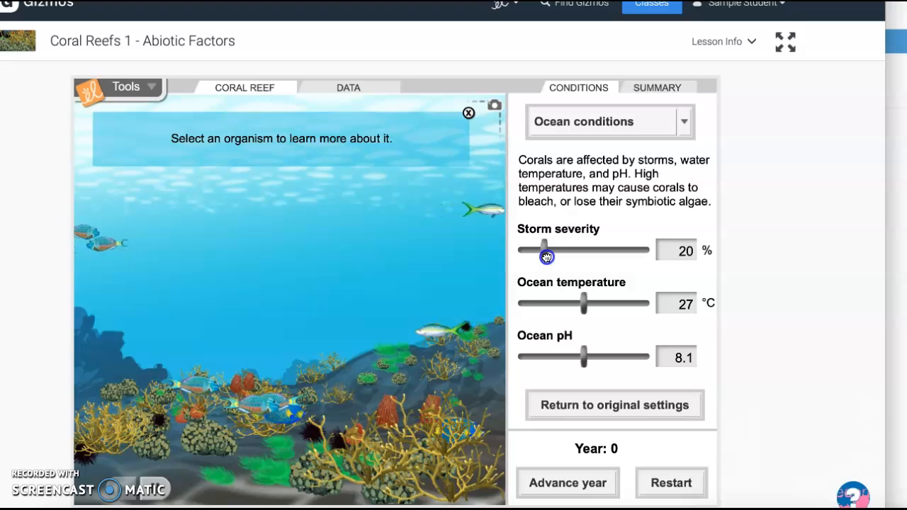
left_click_drag(571, 256, 600, 256)
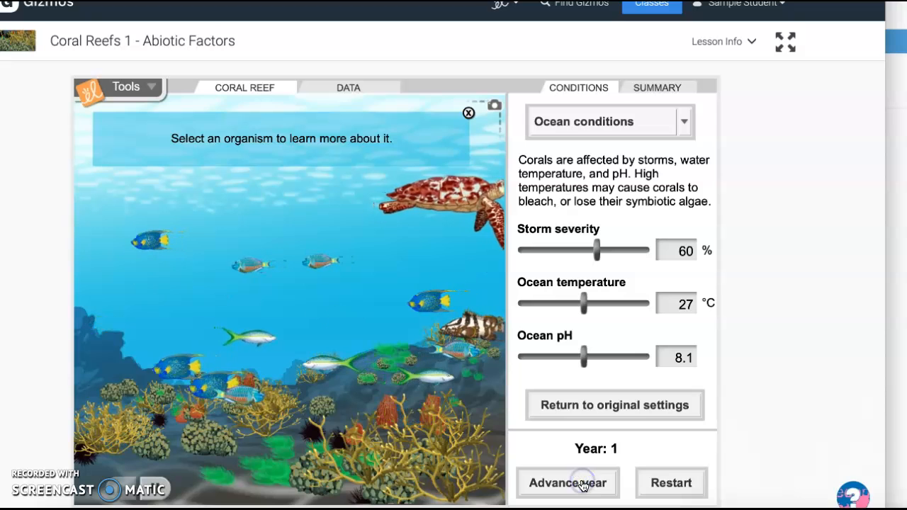
Advance the simulation to year 20 with the storm severity at 60%
left_click(582, 484)
left_click(582, 484)
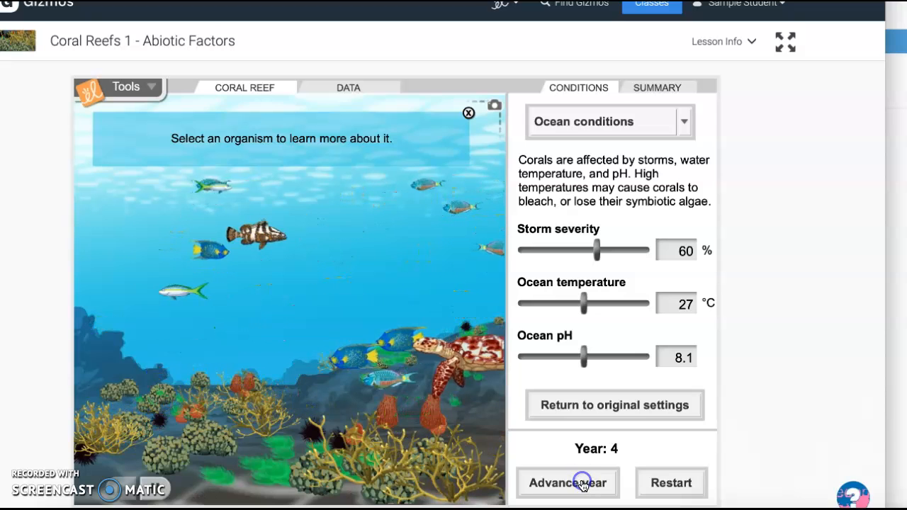
left_click(583, 484)
left_click(582, 484)
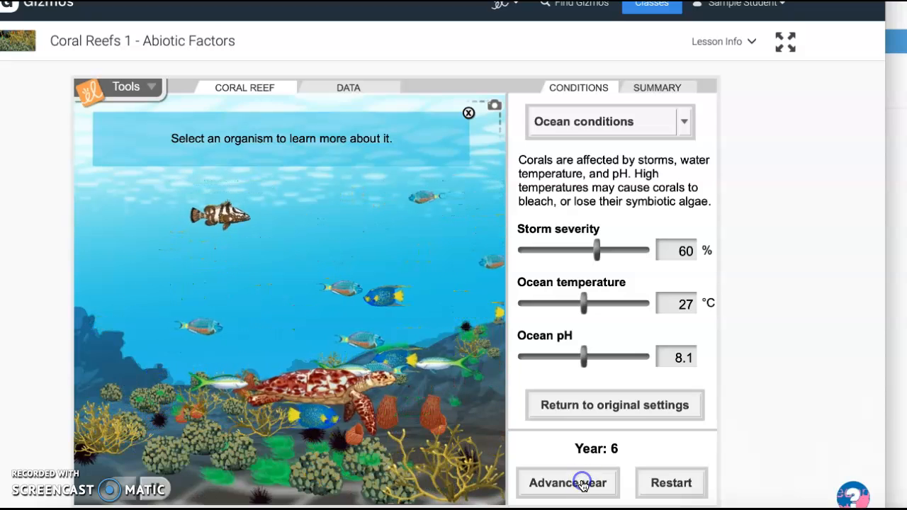
left_click(582, 484)
left_click(582, 484)
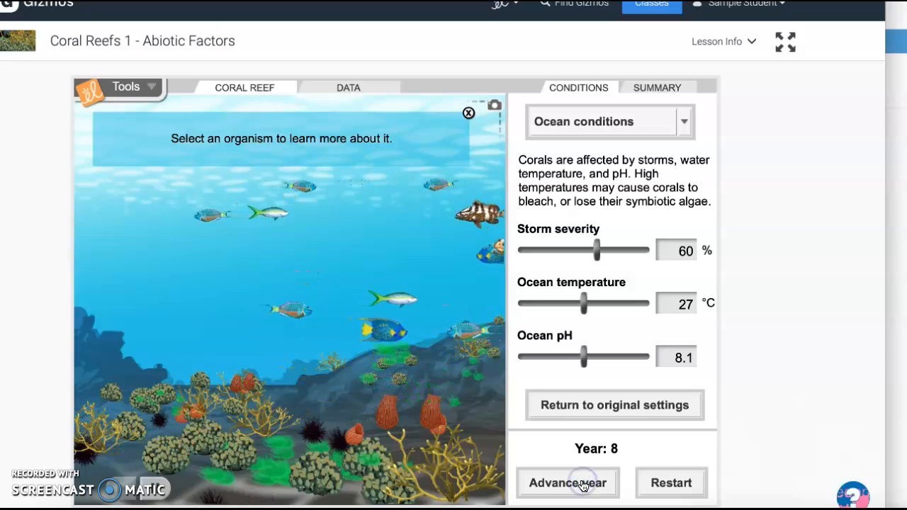
left_click(582, 484)
left_click(582, 484)
left_click(583, 483)
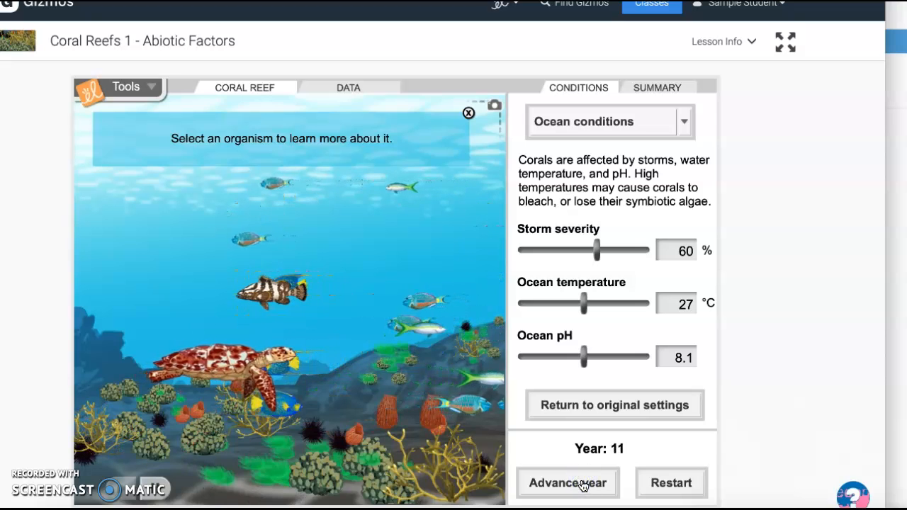
left_click(582, 484)
left_click(582, 483)
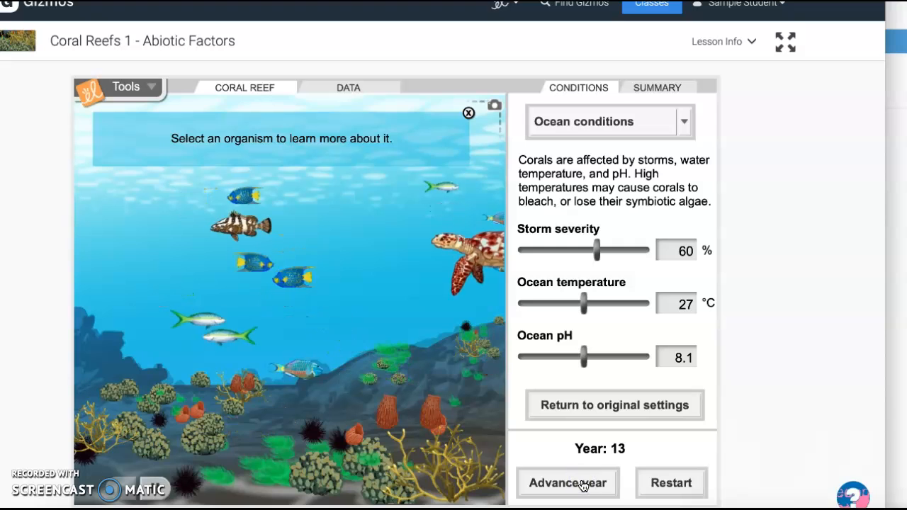
left_click(582, 484)
left_click(583, 484)
left_click(582, 484)
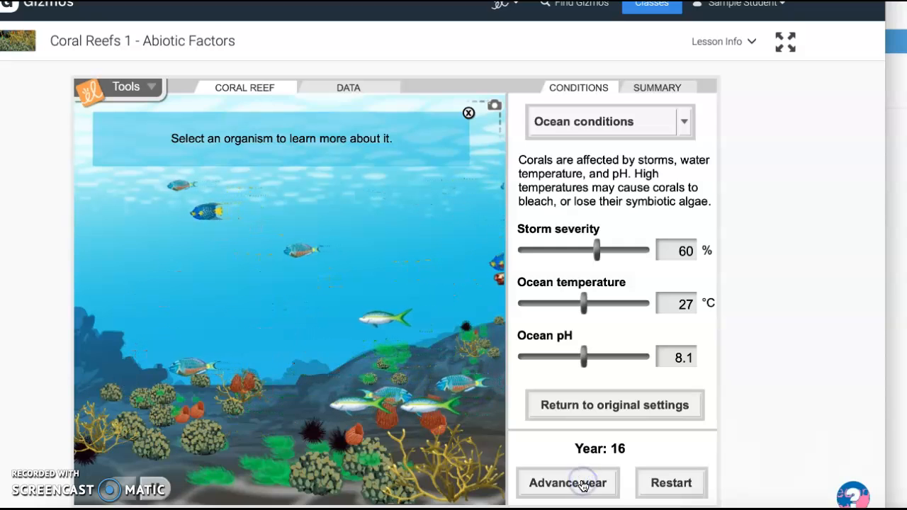
left_click(582, 483)
left_click(582, 484)
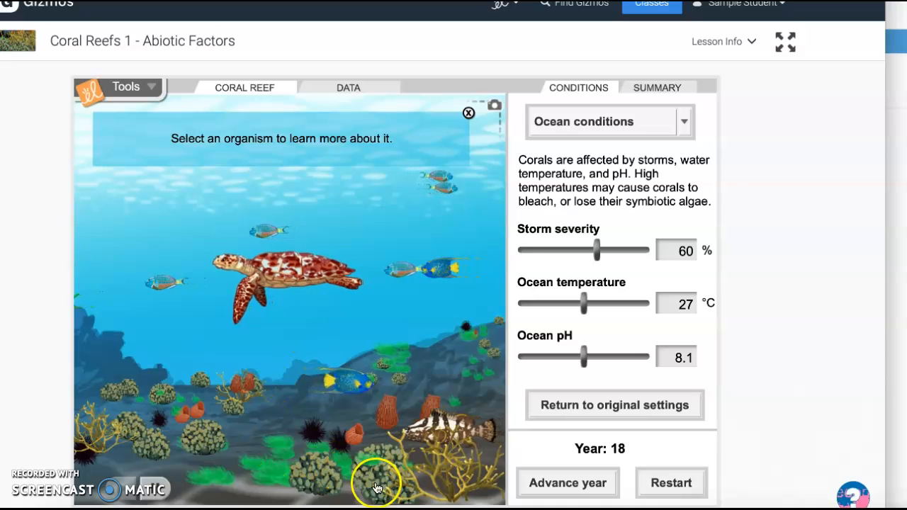
left_click(556, 483)
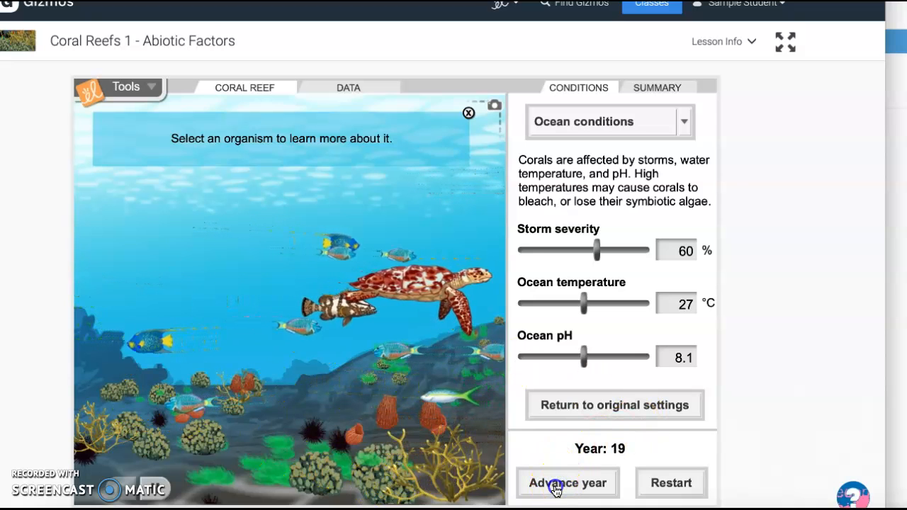
left_click(556, 489)
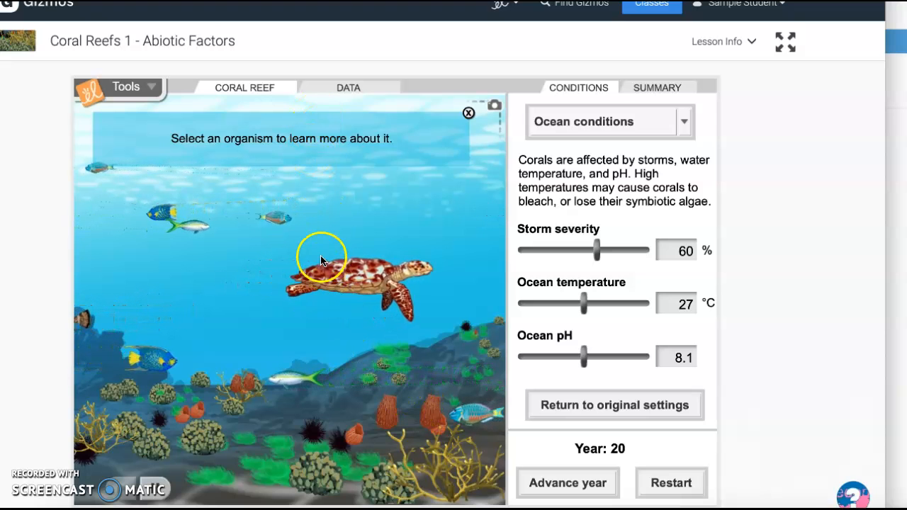
Show the population graph and limit it to Staghorn coral, Boulder star coral and Queen angelfish
left_click(344, 89)
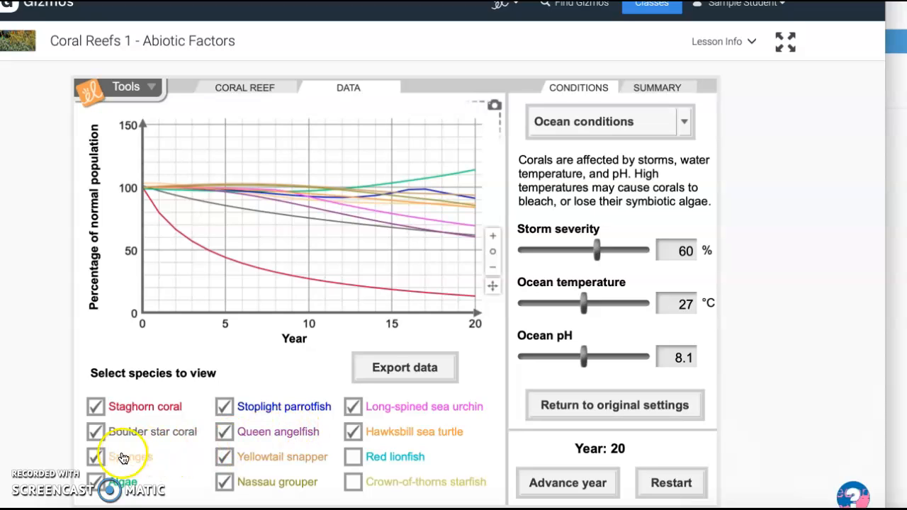
left_click(101, 461)
left_click(224, 405)
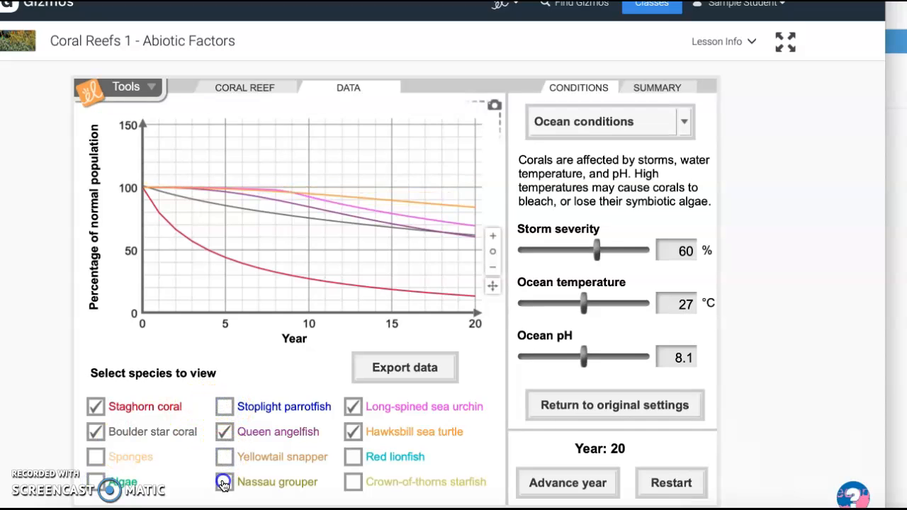
left_click(351, 407)
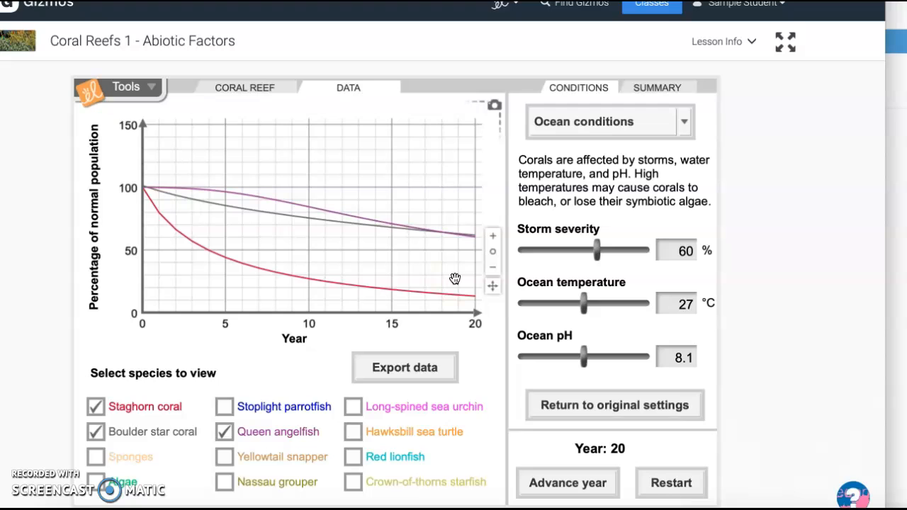
Add sponges, algae, parrotfish, snapper, grouper, sea urchin and sea turtle back to the population graph
left_click(96, 456)
left_click(96, 482)
left_click(224, 411)
left_click(227, 484)
left_click(352, 409)
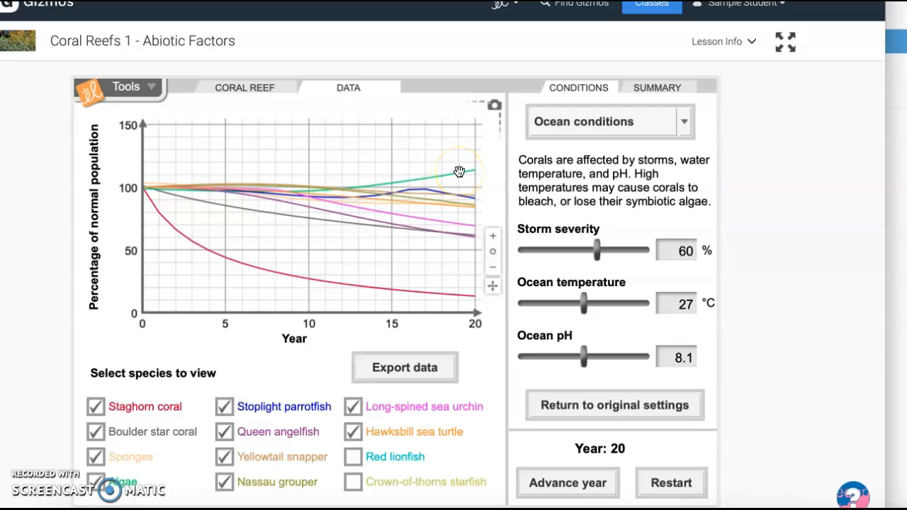
Go back to the coral reef view, restore the original condition settings and restart the simulation
left_click(259, 87)
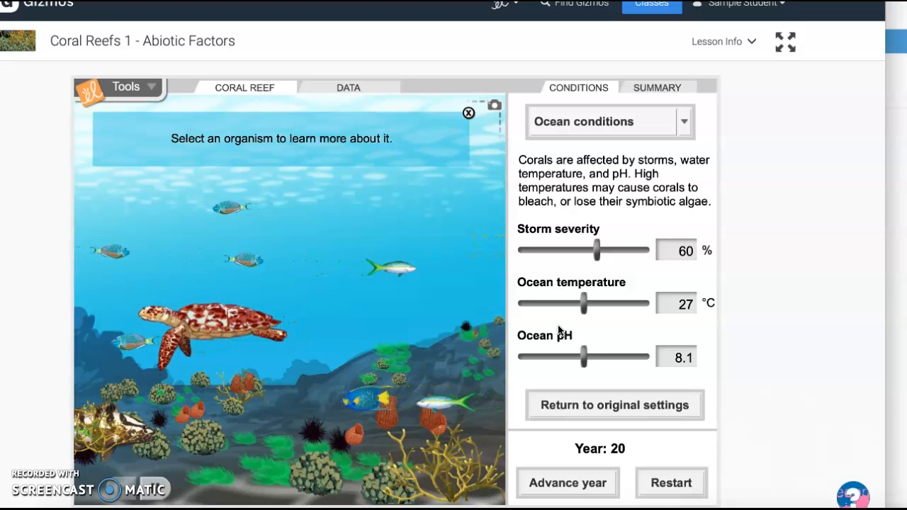
left_click(567, 404)
left_click(635, 416)
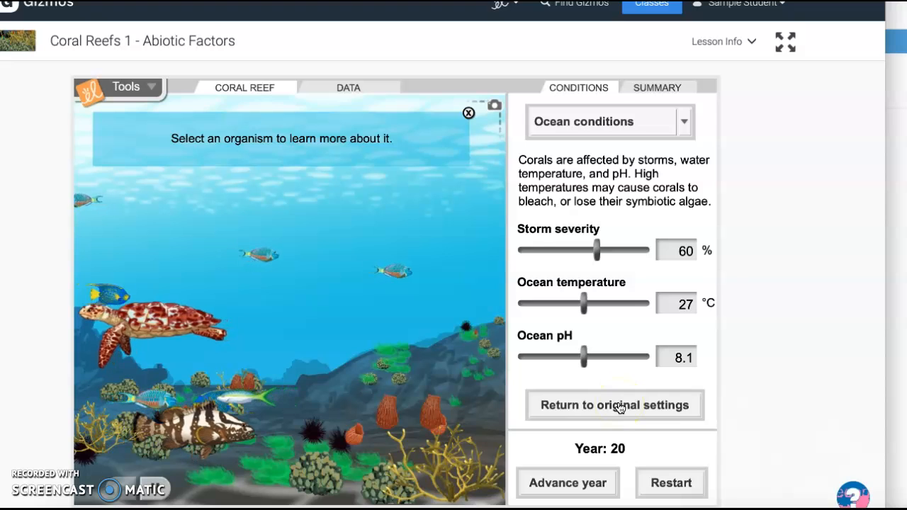
left_click(618, 406)
left_click(663, 487)
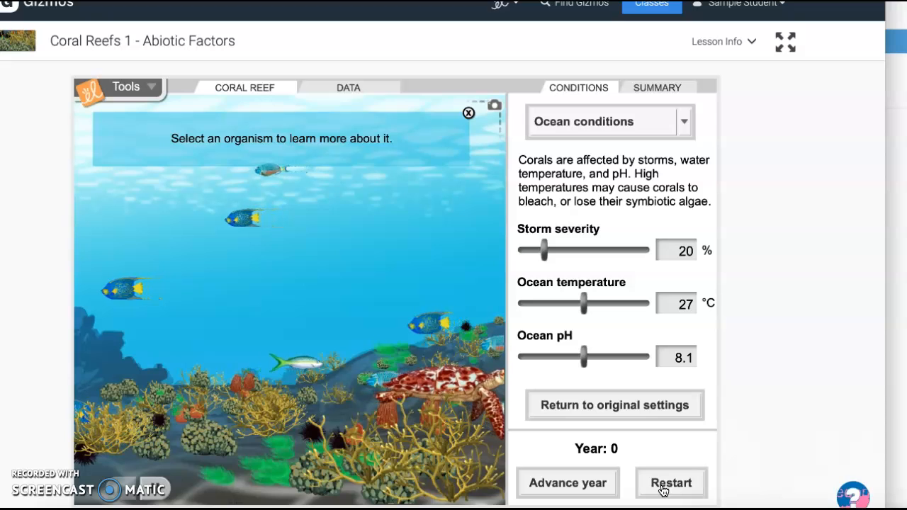
left_click(600, 418)
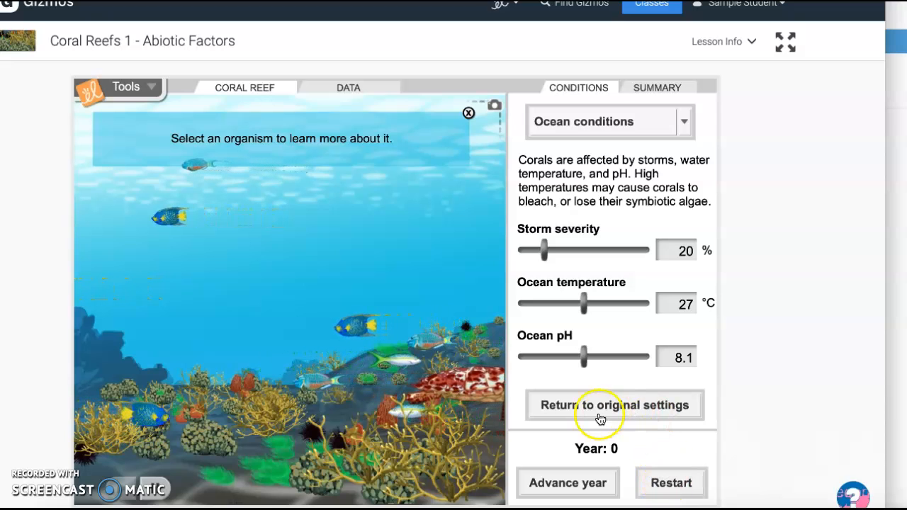